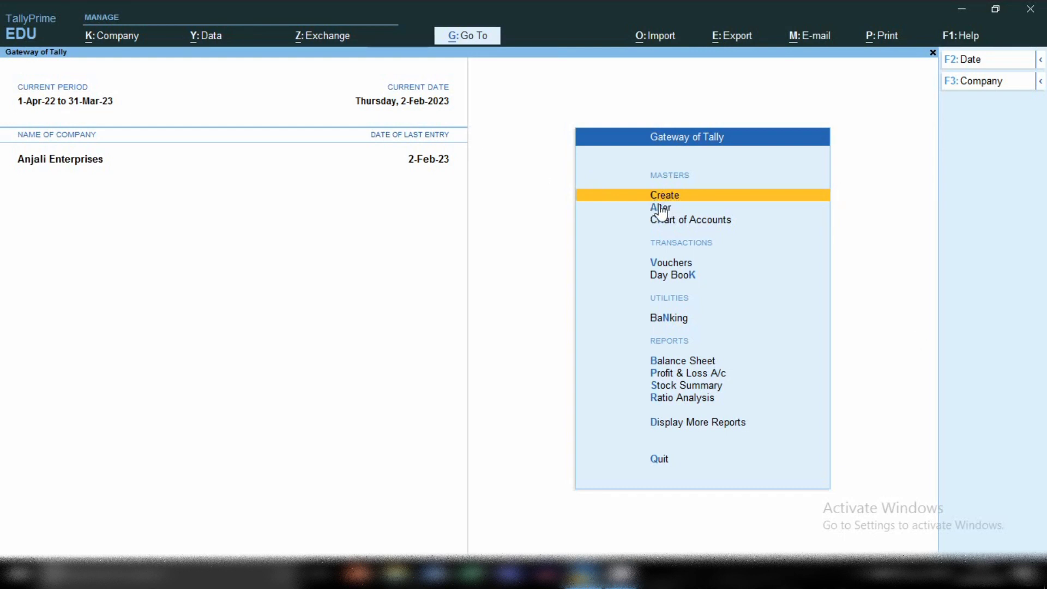
# - Start creating a new ledger and name it Manufacturing Charges Inward
pyautogui.press('Return')
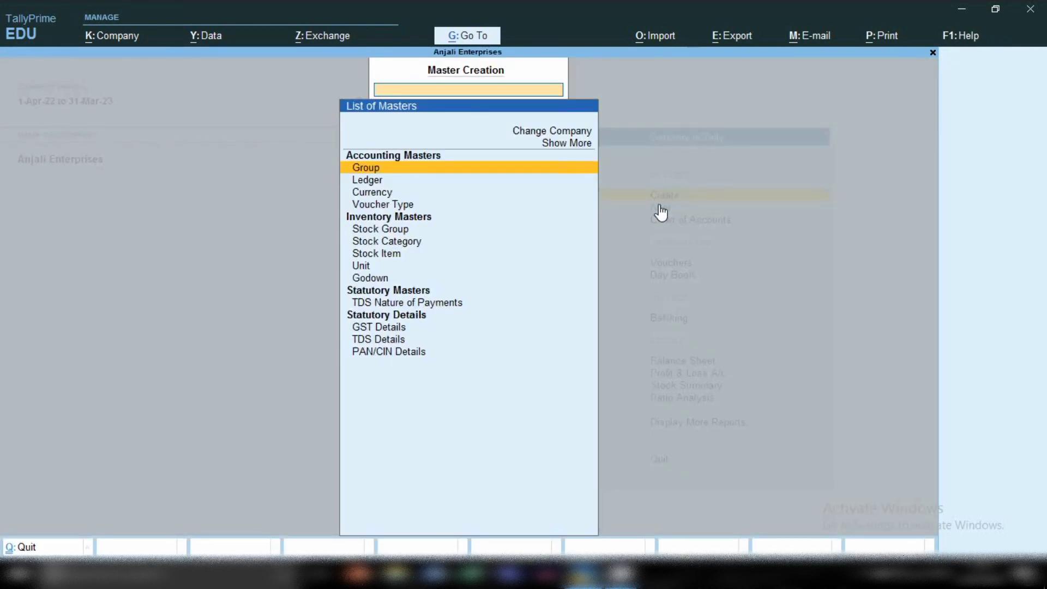
pyautogui.press('Down')
pyautogui.press('Return')
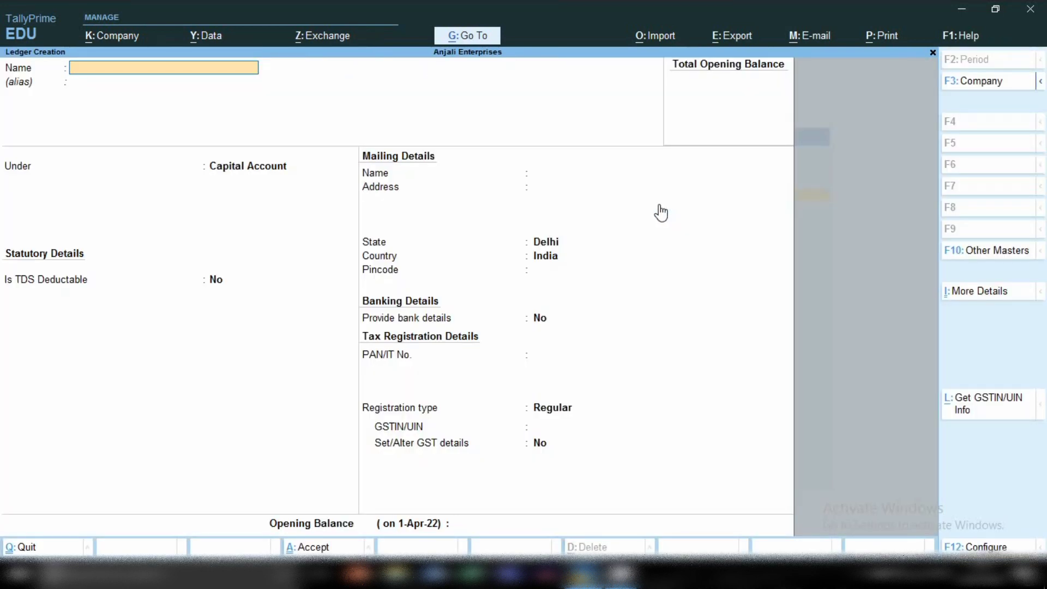
pyautogui.write('Manufacturing')
pyautogui.write('c')
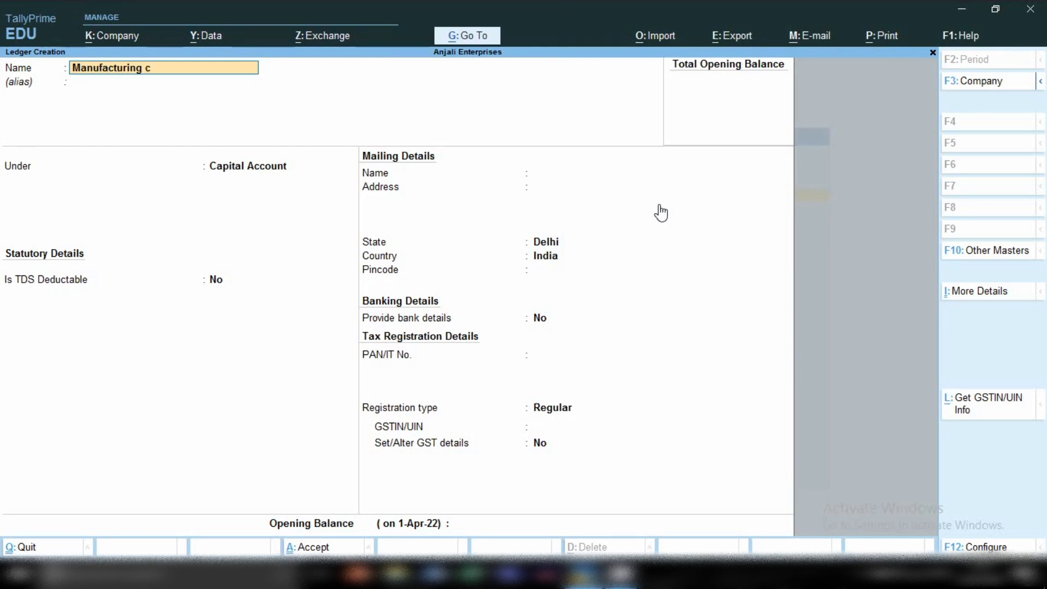
pyautogui.write('harges')
pyautogui.write('inward')
pyautogui.press('Return')
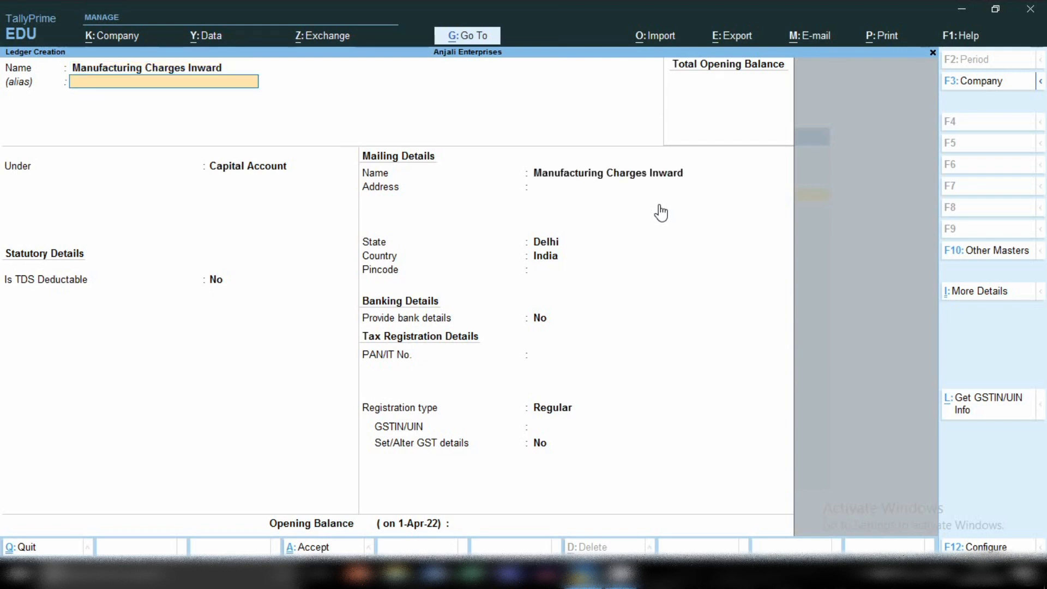
# - Place the ledger under the Indirect Expenses group with the ledger type Not Applicable
pyautogui.write('In')
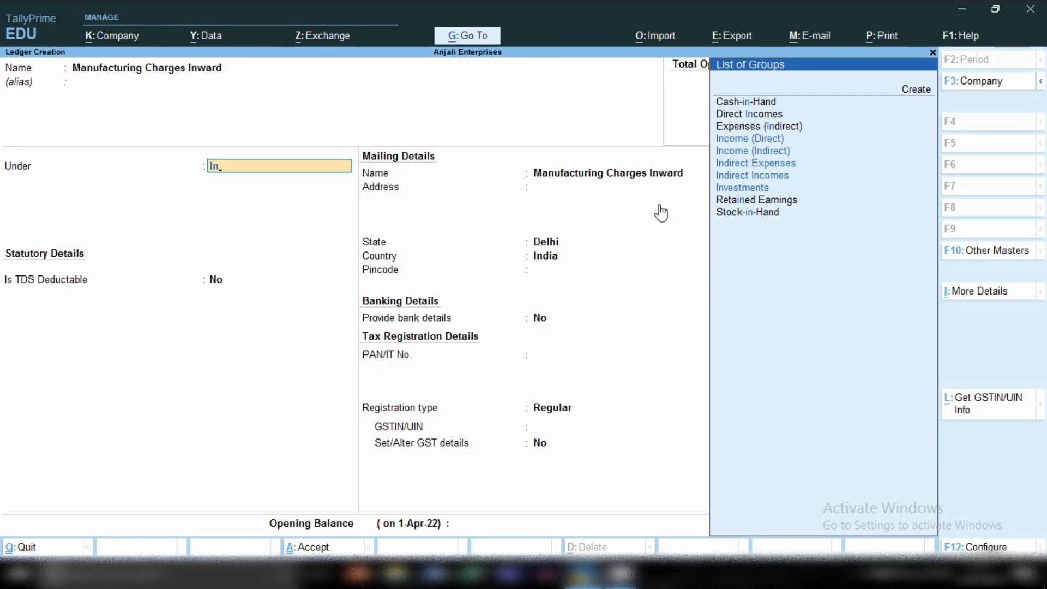
pyautogui.press('Down')
pyautogui.press('Down')
pyautogui.press('Down')
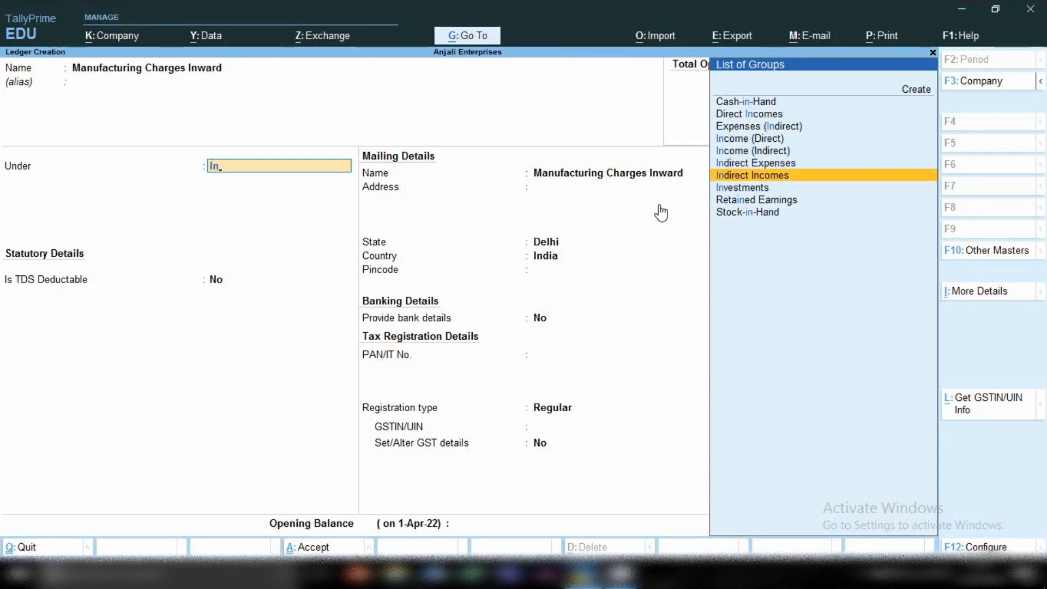
pyautogui.press('Up')
pyautogui.press('Return')
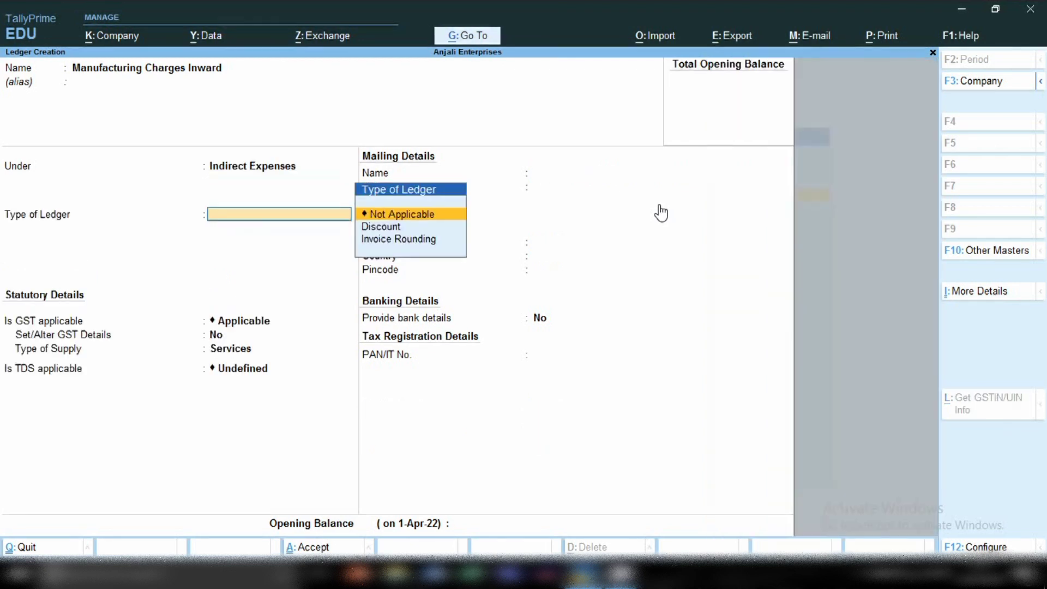
pyautogui.press('Return')
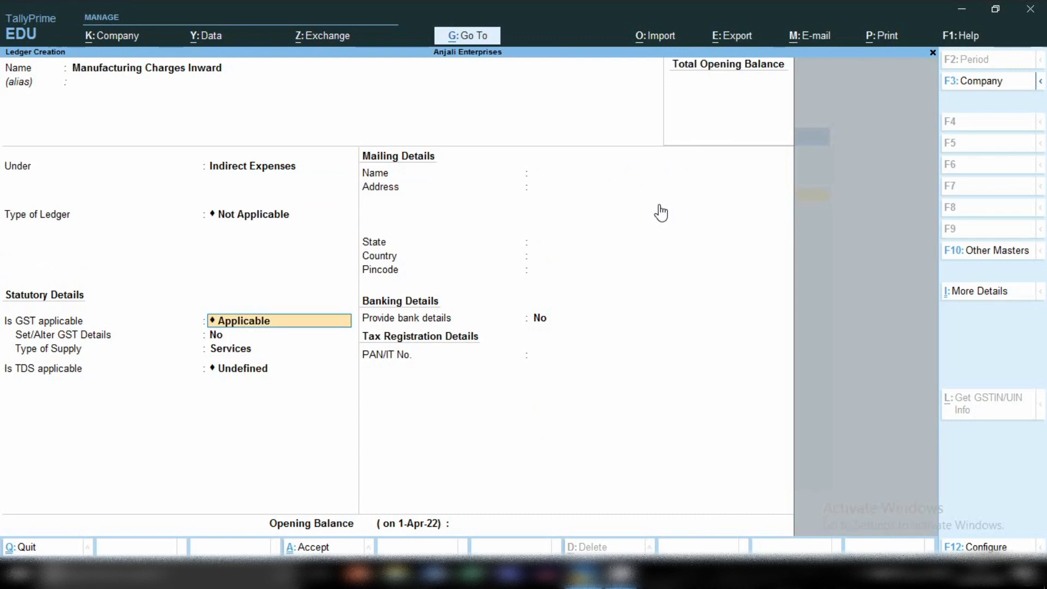
# - Set GST to Not Applicable, keep the remaining statutory defaults, and save the Manufacturing Charges Inward ledger
pyautogui.write('N')
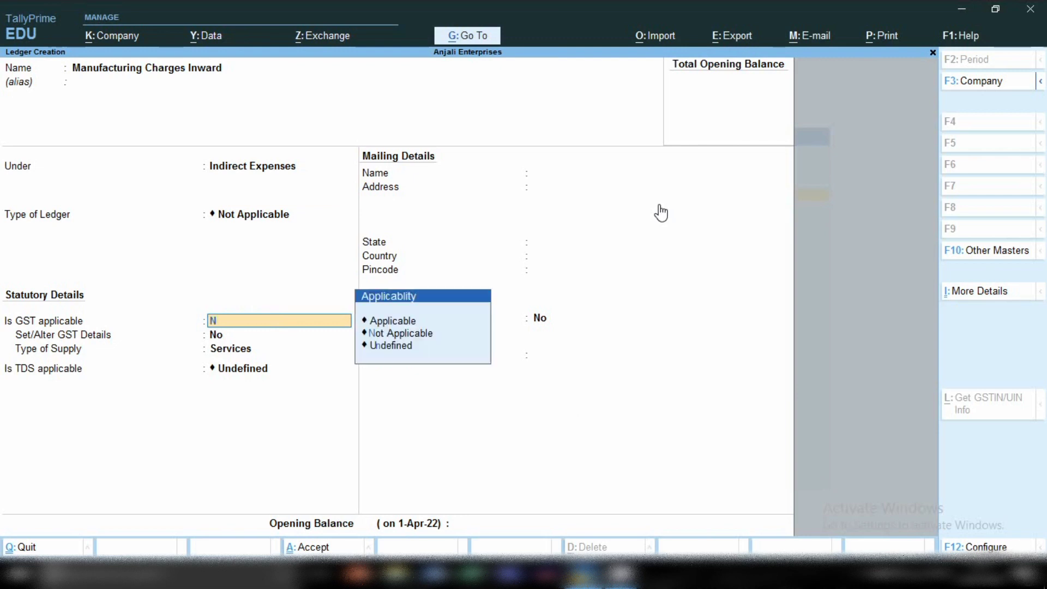
pyautogui.press('Down')
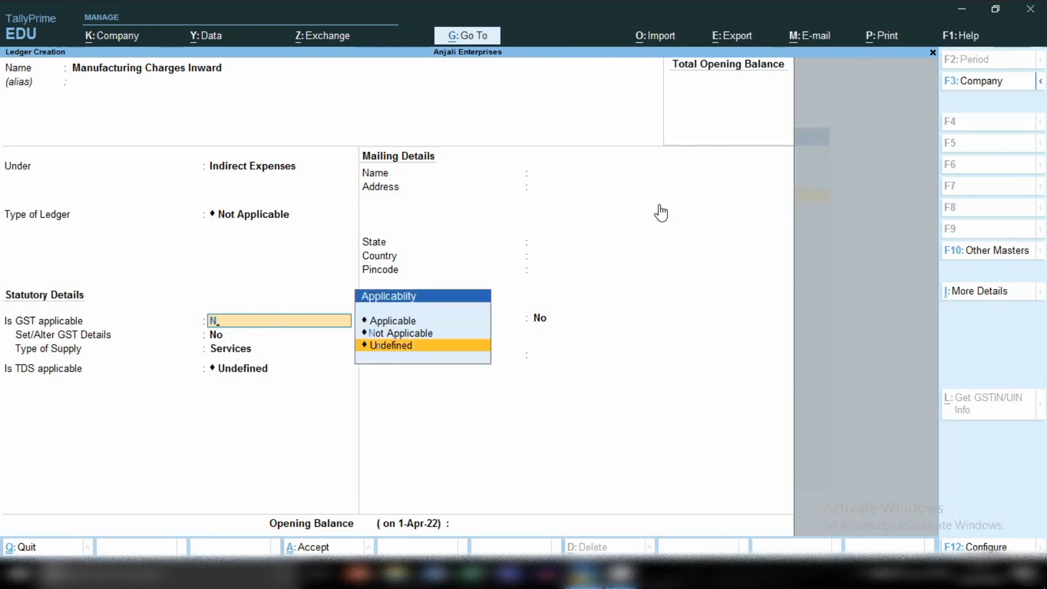
pyautogui.press('Up')
pyautogui.press('Return')
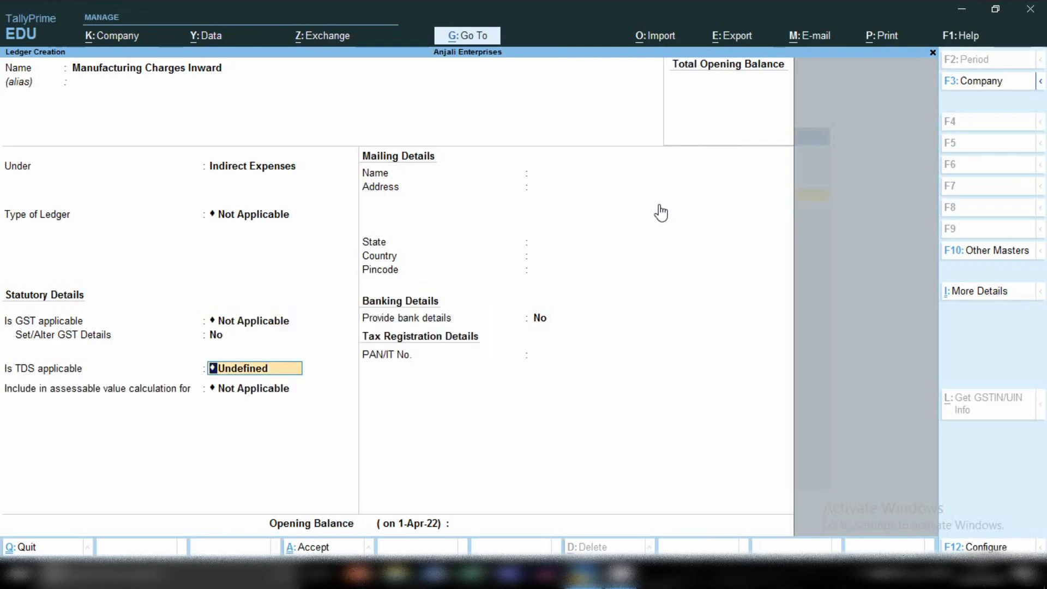
pyautogui.press('Return')
pyautogui.press('Return')
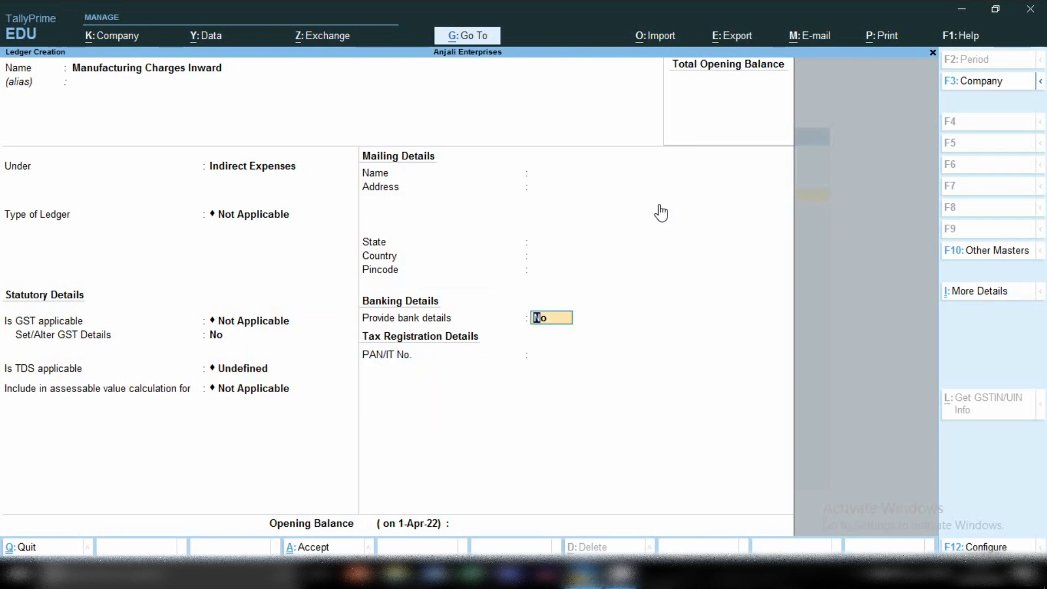
pyautogui.press('ctrl')
pyautogui.hotkey('ctrl', 'a')
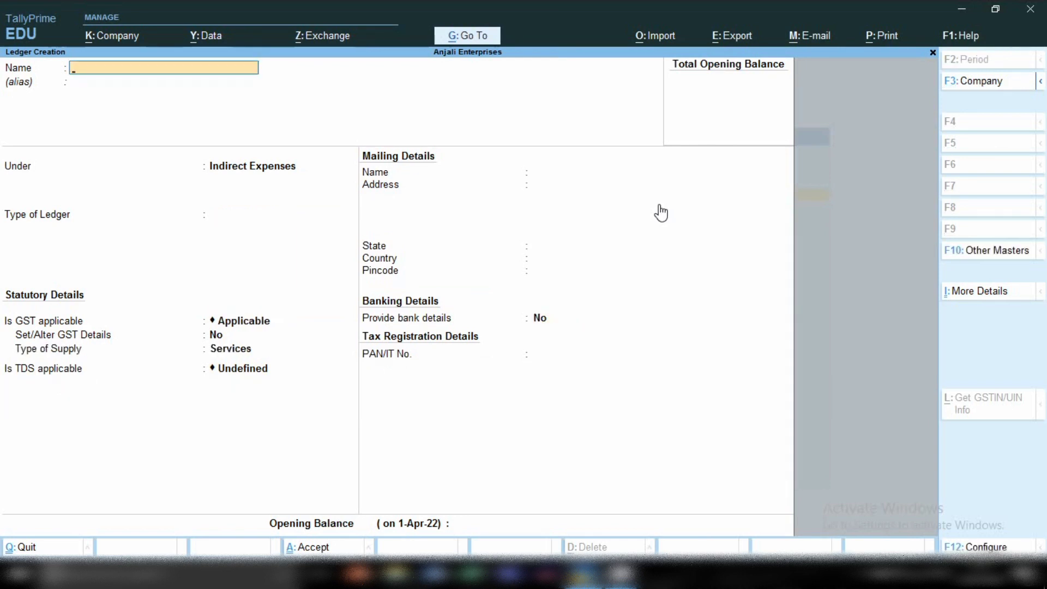
# - Name the next new ledger Manufacturing Charges Outward, leaving its alias blank
pyautogui.write('Manu')
pyautogui.write('facturing Cha')
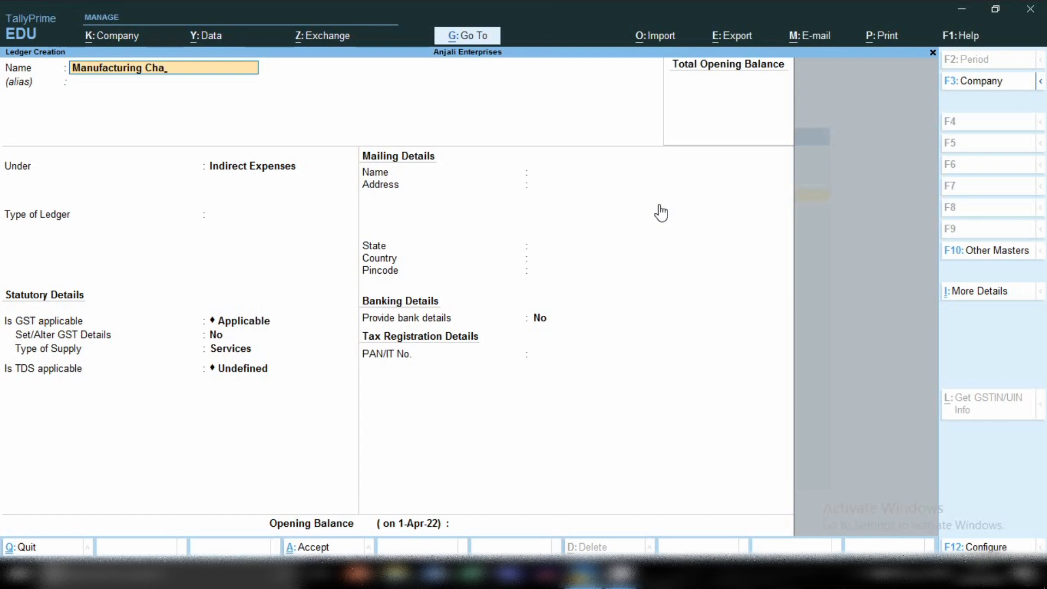
pyautogui.write('rges Outward')
pyautogui.press('Return')
pyautogui.press('Return')
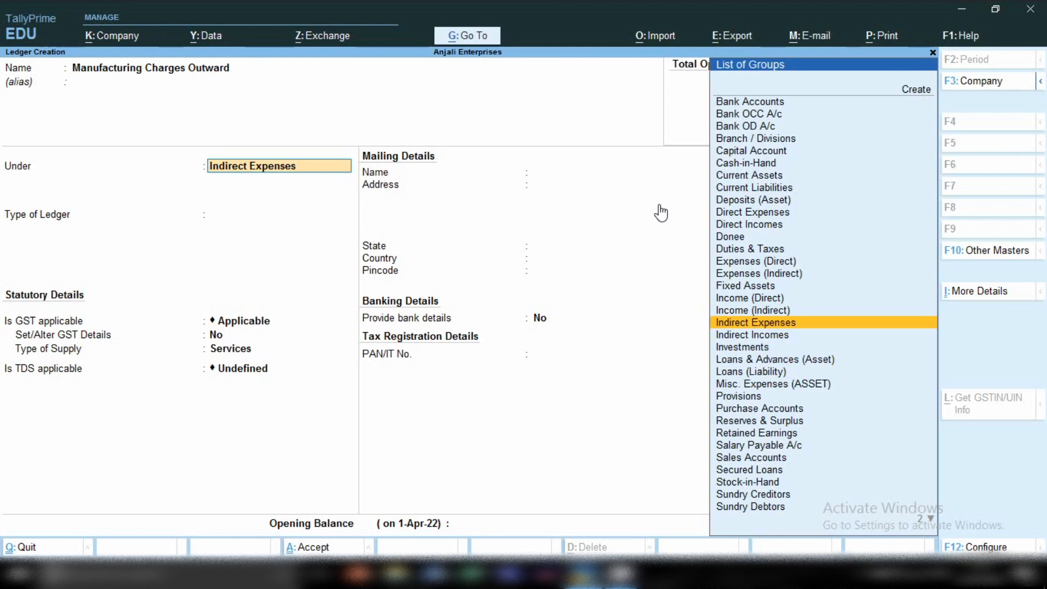
# - Place the outward charges ledger under Direct Incomes with the ledger type Not Applicable
pyautogui.write('Dire')
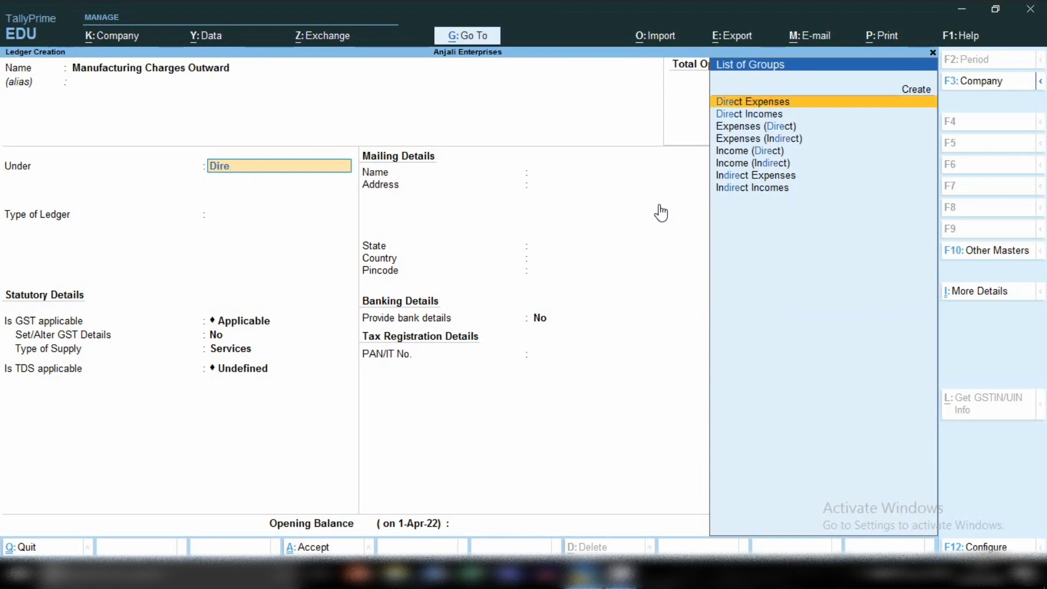
pyautogui.press('Down')
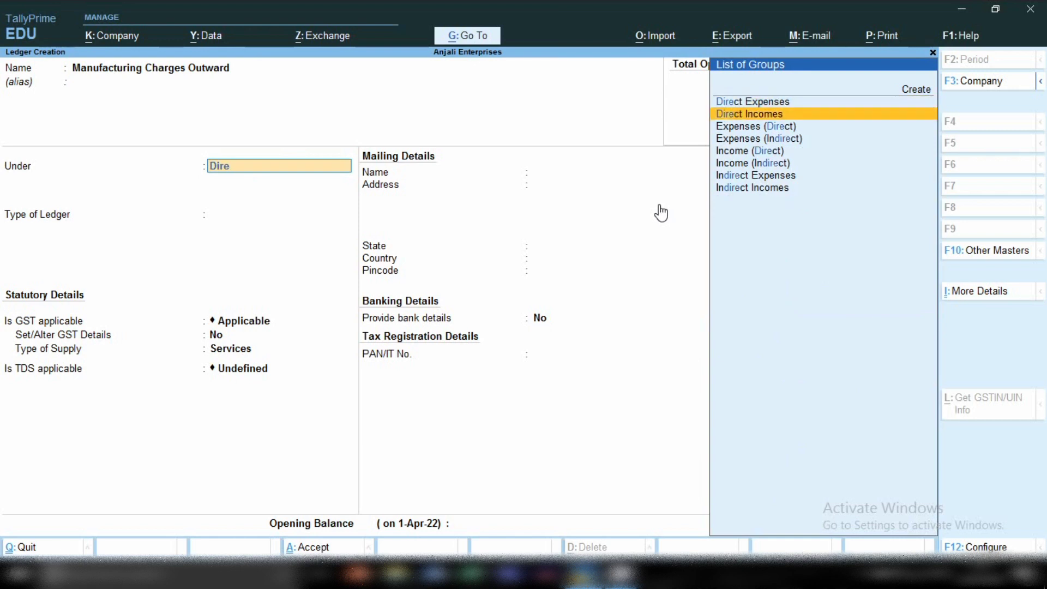
pyautogui.press('Return')
pyautogui.press('Return')
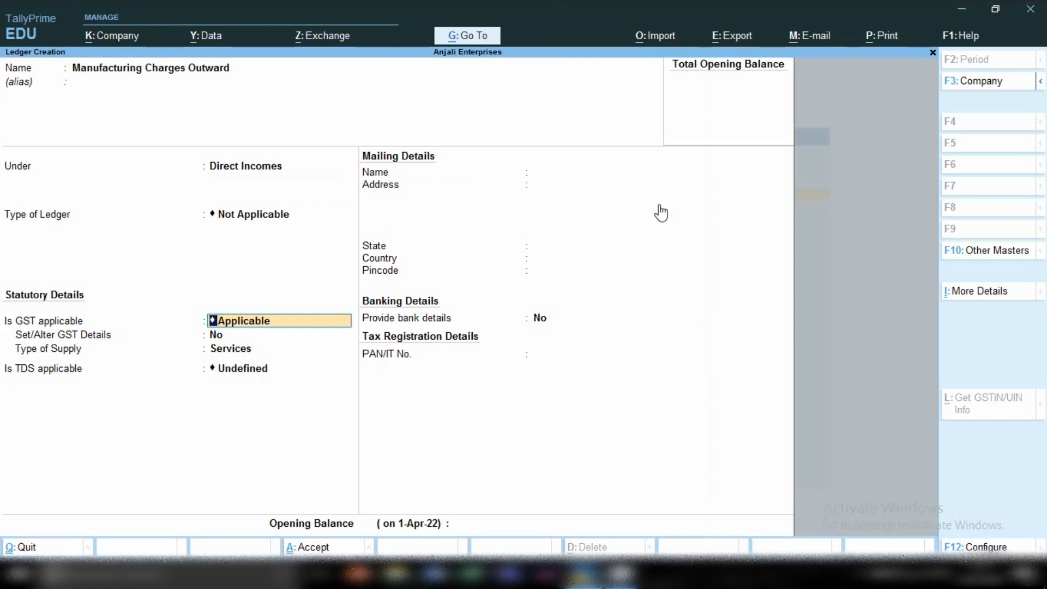
# - Keep GST as Applicable and set Set/Alter GST Details to Yes to open the ledger's GST details
pyautogui.press('Return')
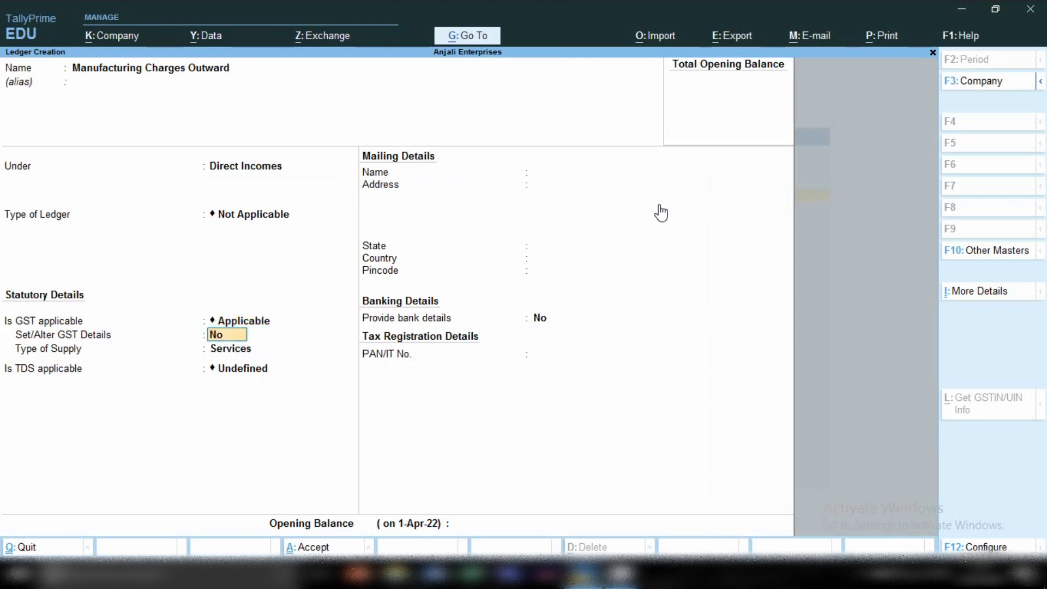
pyautogui.write('y')
pyautogui.press('Return')
pyautogui.press('Return')
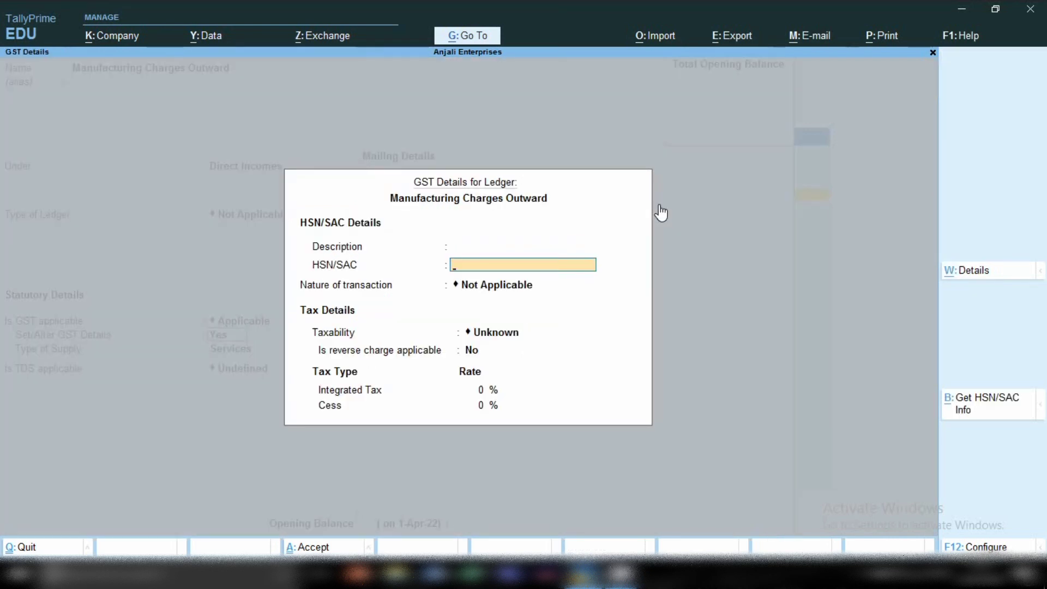
# - In the GST details, keep nature of transaction Not Applicable, set taxability to Taxable and integrated tax to 18%, and accept
pyautogui.press('Return')
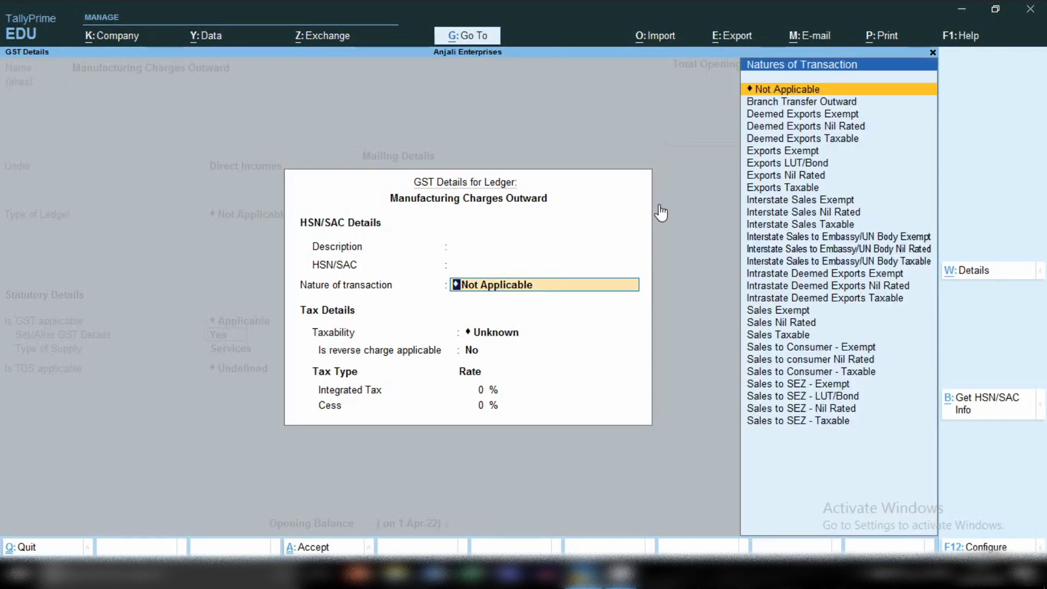
pyautogui.press('Return')
pyautogui.press('Down')
pyautogui.press('Down')
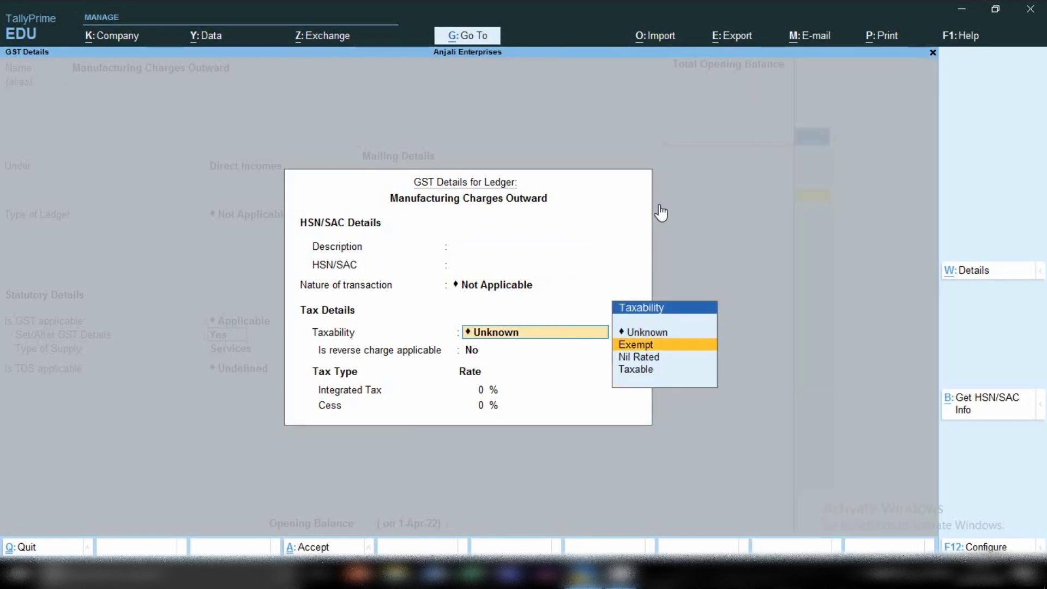
pyautogui.press('Down')
pyautogui.press('Return')
pyautogui.press('Return')
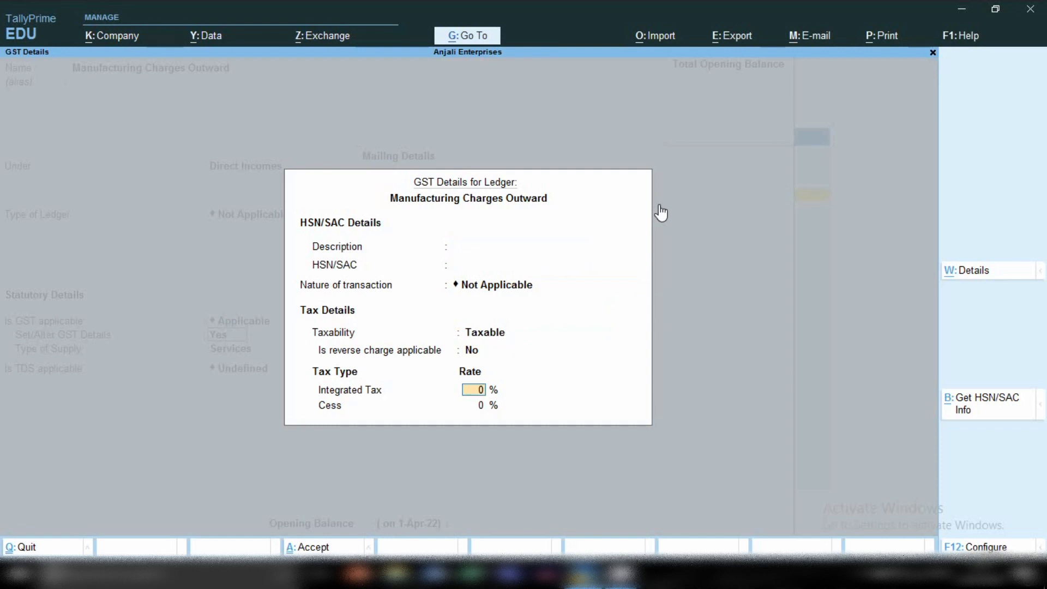
pyautogui.write('18')
pyautogui.press('Return')
pyautogui.press('Return')
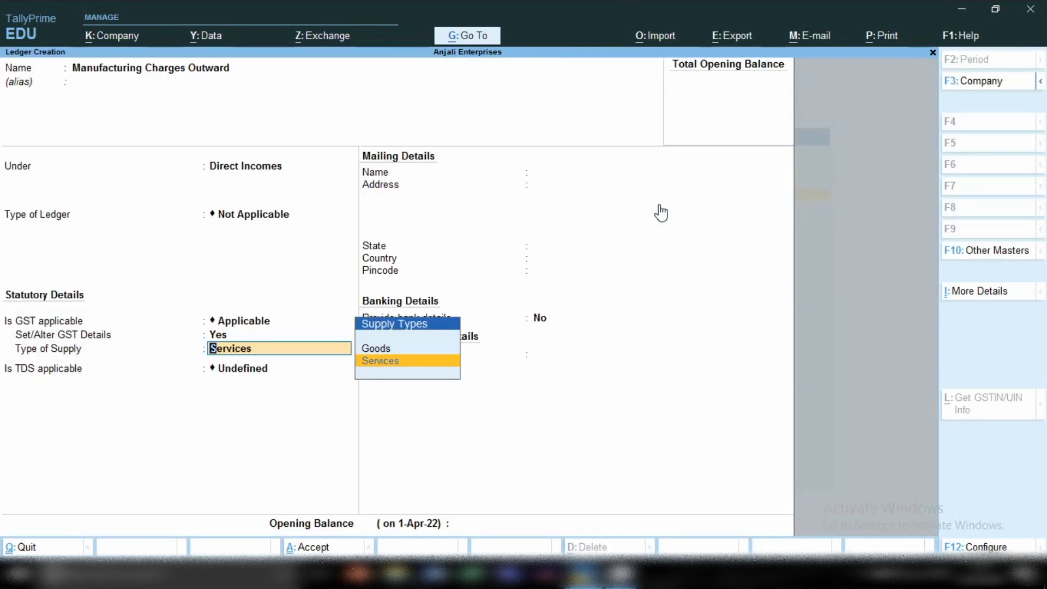
# - Keep the supply type as Services and the remaining defaults, and save the Manufacturing Charges Outward ledger
pyautogui.press('Return')
pyautogui.press('Return')
pyautogui.press('Return')
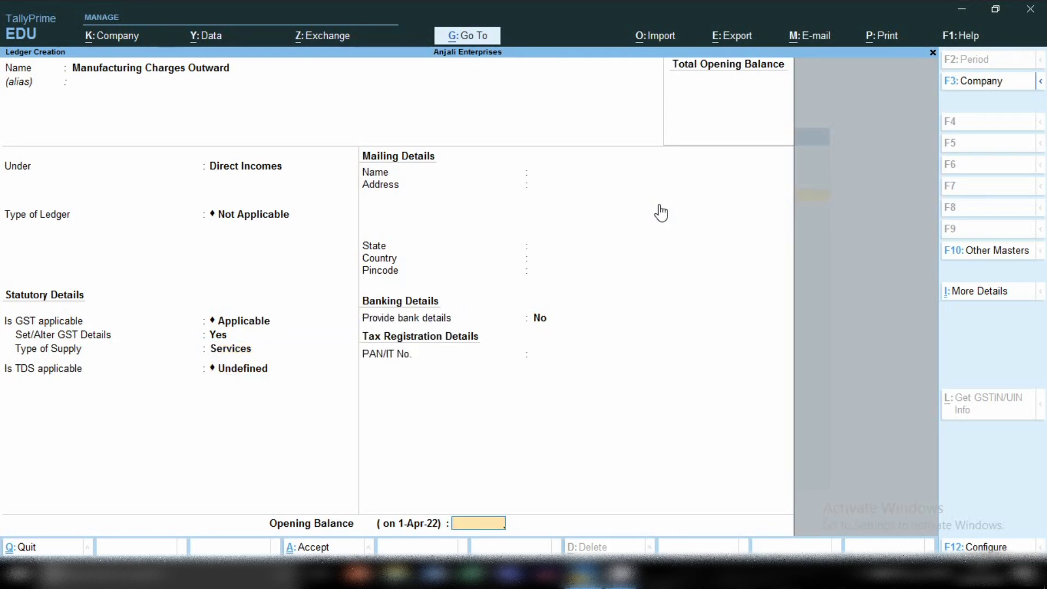
pyautogui.press('Return')
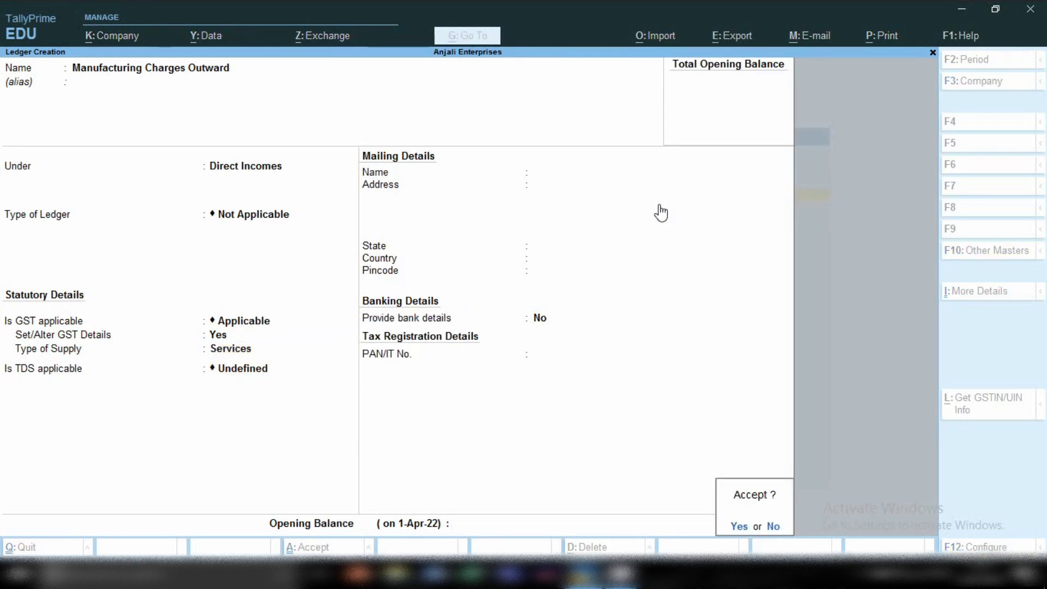
pyautogui.press('Return')
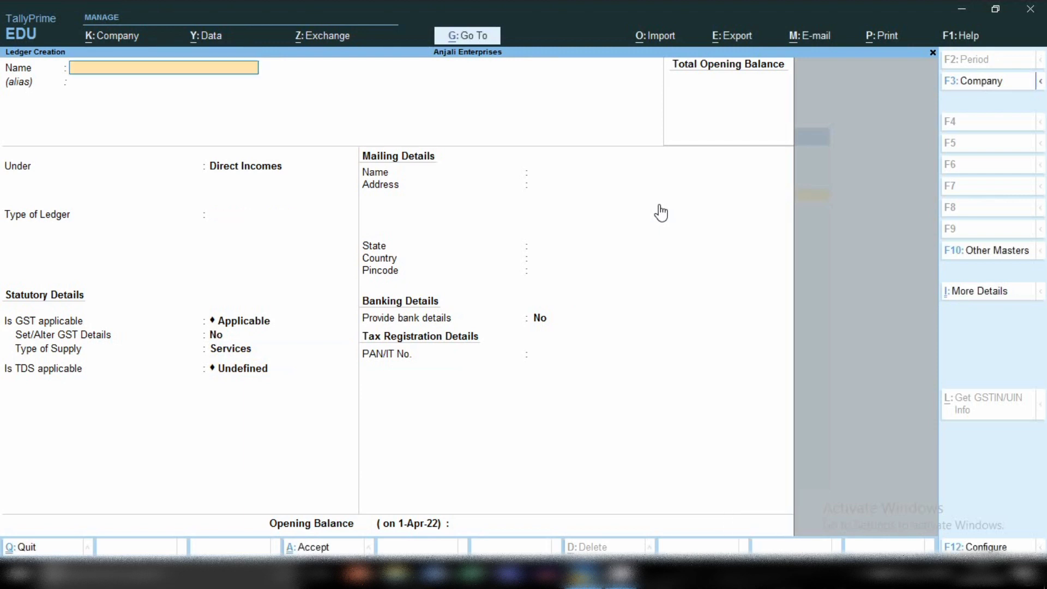